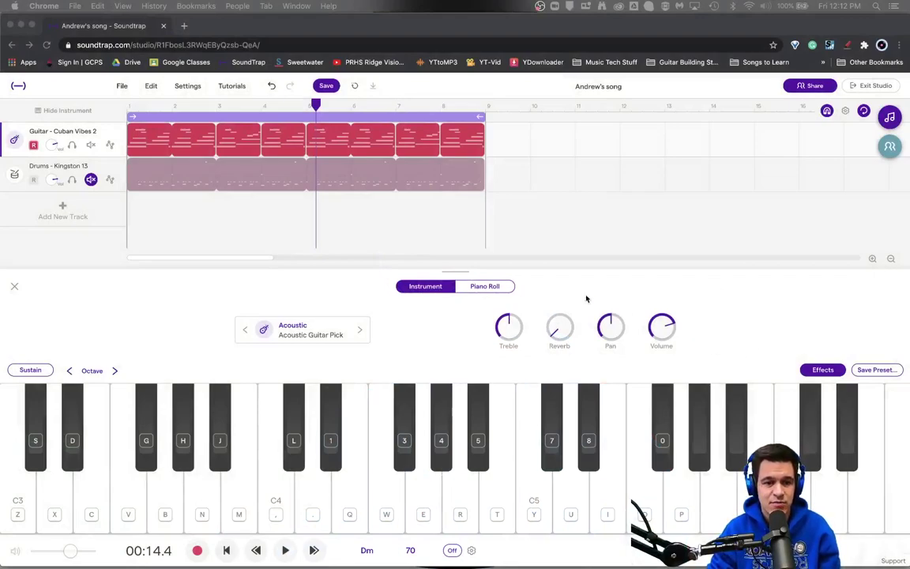
Play the song from the beginning, then bring up the guitar track's effects
{"action": "left_click", "coordinate": [130, 106]}
{"action": "left_click", "coordinate": [128, 106]}
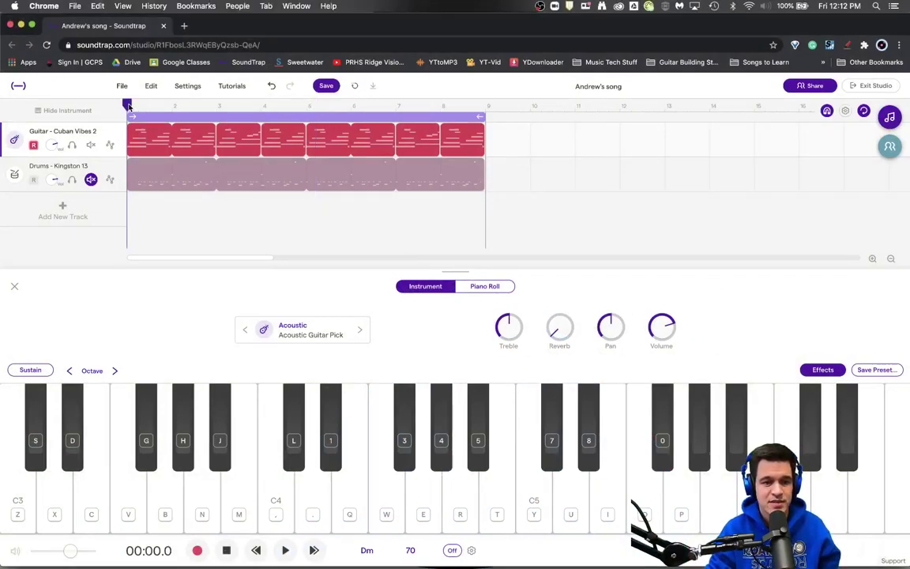
{"action": "key", "text": "space"}
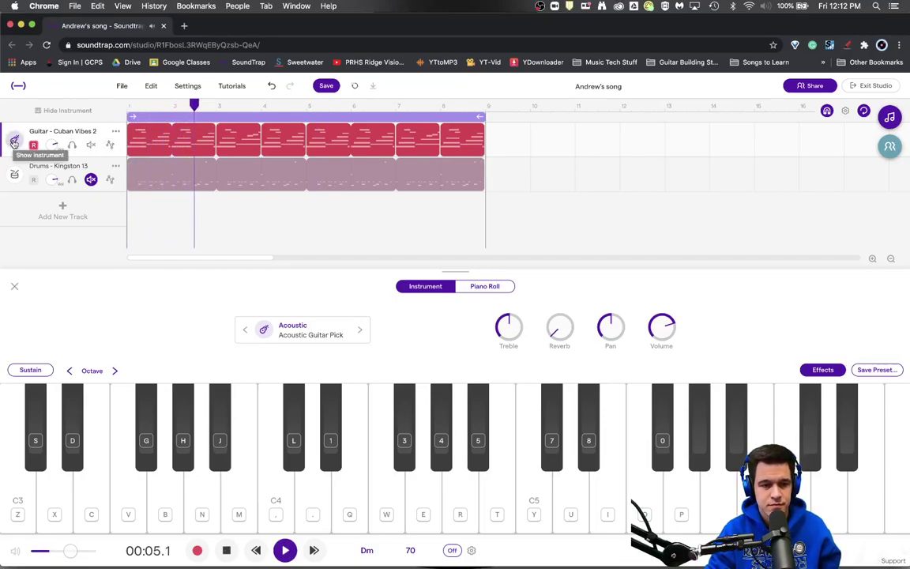
{"action": "key", "text": "space"}
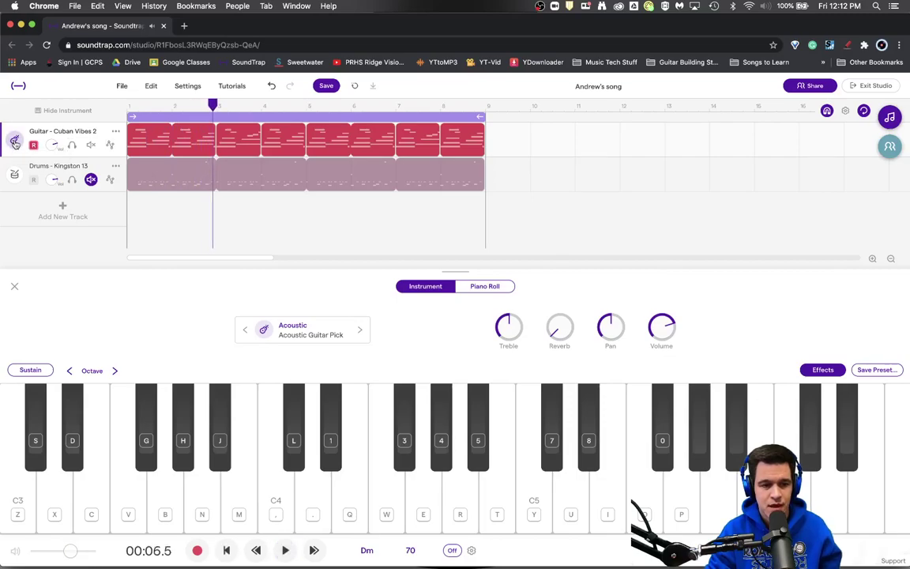
{"action": "left_click", "coordinate": [15, 141]}
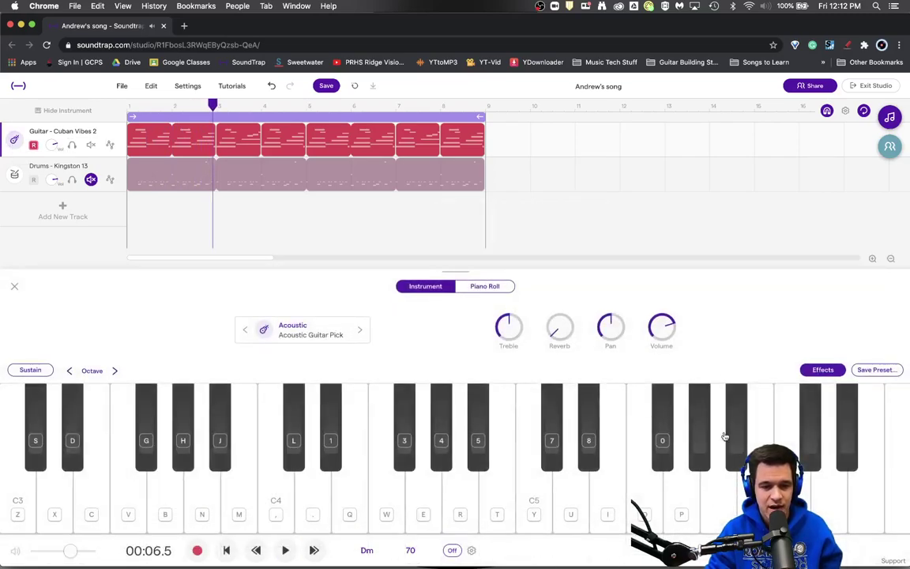
{"action": "left_click", "coordinate": [823, 370]}
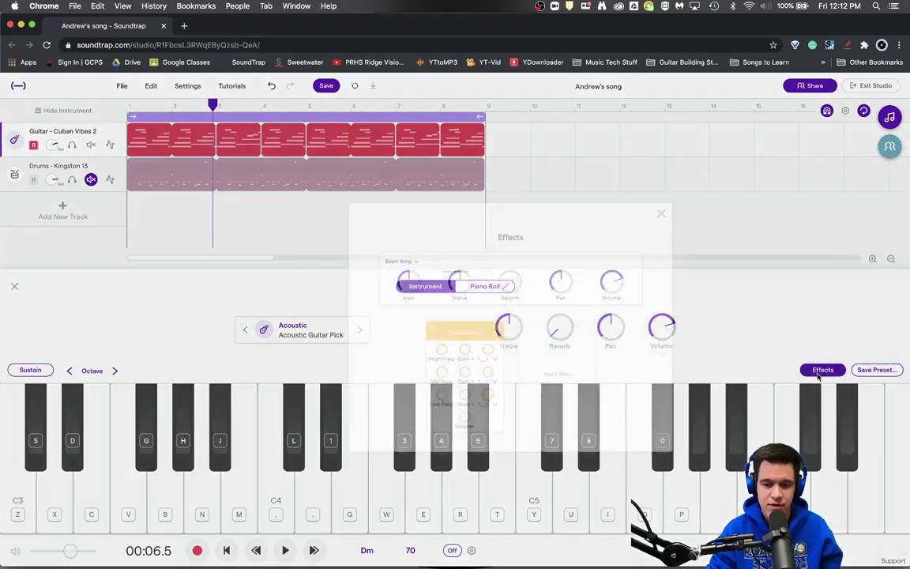
Preview Classic Dist and Overdrive in the effect gallery, then add Classic Dist to the guitar
{"action": "left_click", "coordinate": [523, 366]}
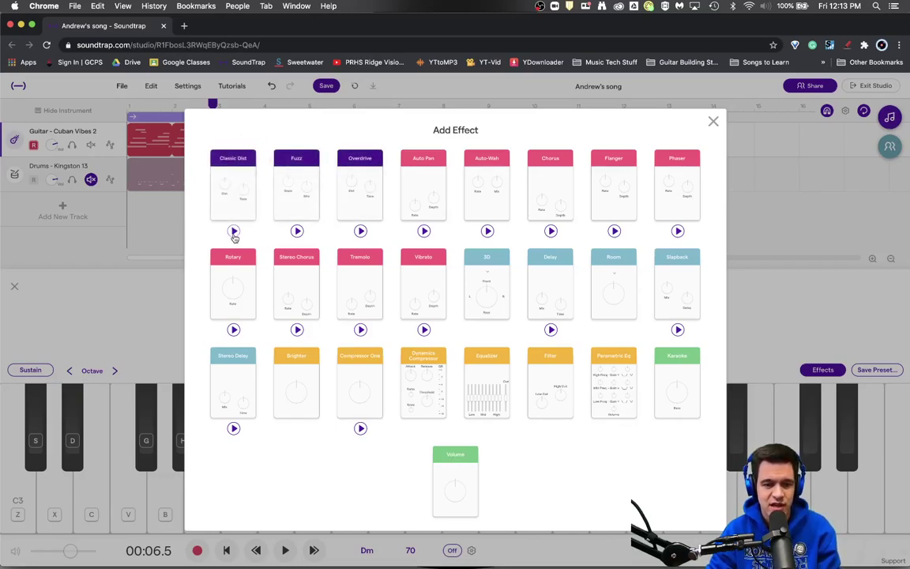
{"action": "left_click", "coordinate": [233, 231]}
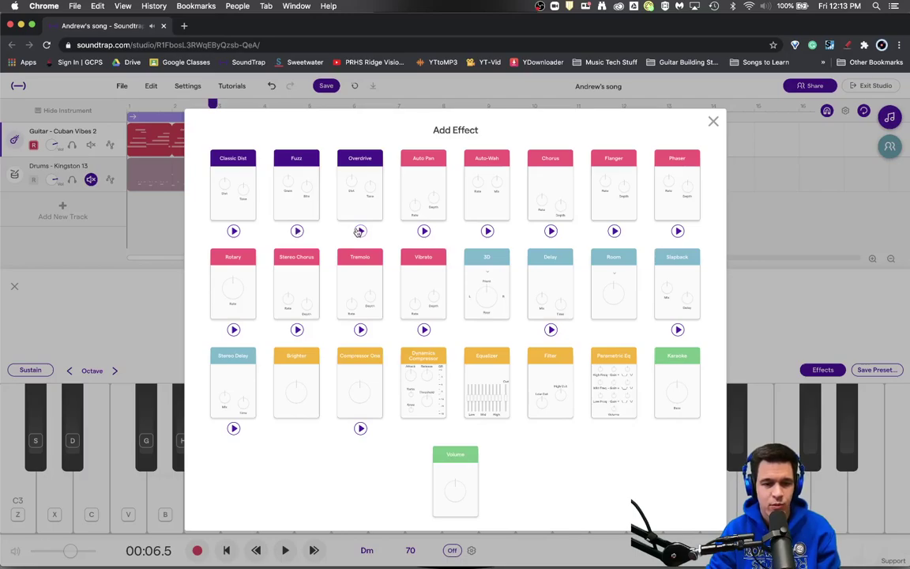
{"action": "left_click", "coordinate": [359, 232]}
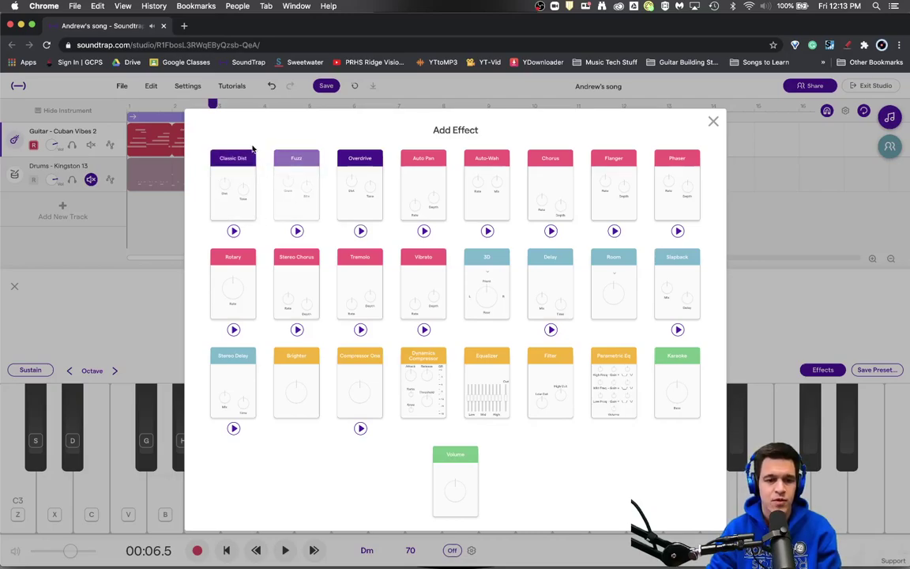
{"action": "left_click", "coordinate": [243, 206]}
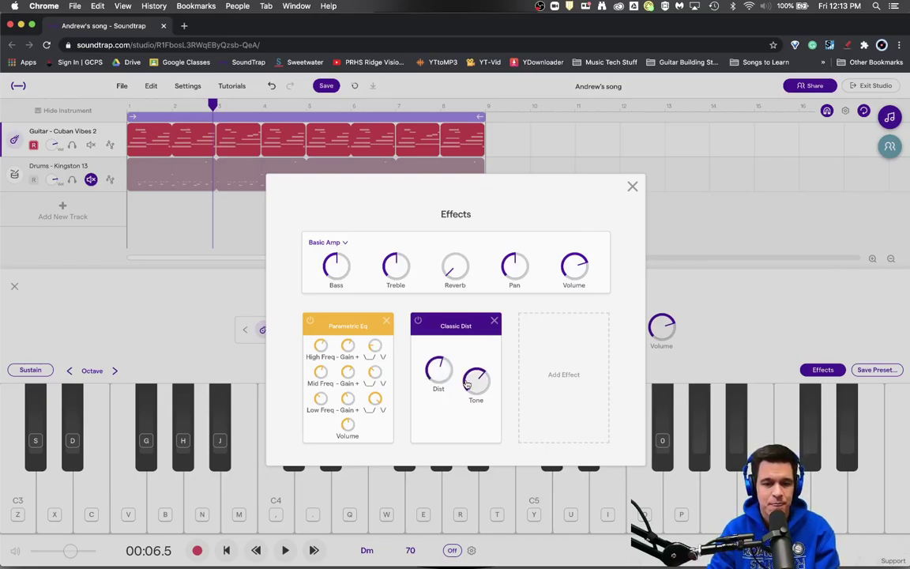
Tune Classic Dist: raise the tone and settle distortion near one o'clock, auditioning during playback
{"action": "left_click_drag", "start_coordinate": [439, 370], "coordinate": [422, 434]}
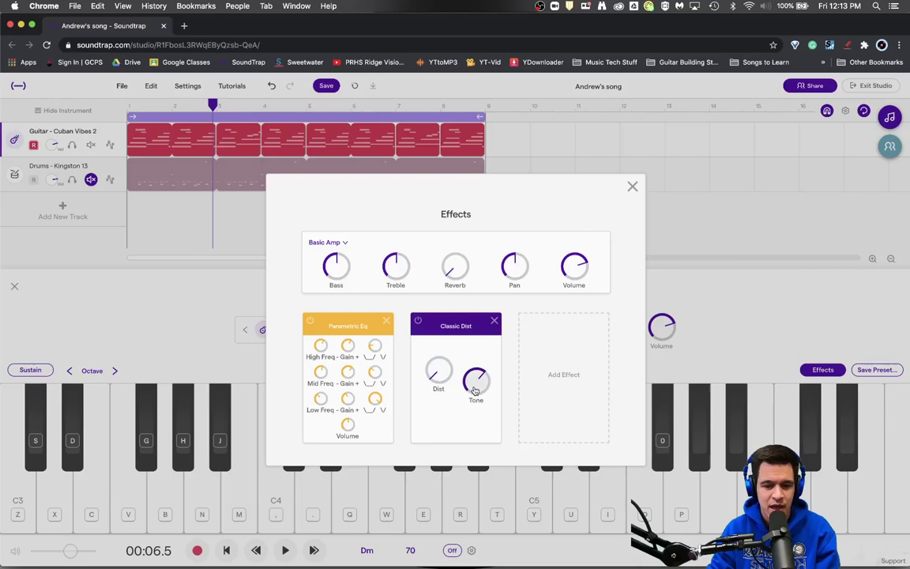
{"action": "left_click_drag", "start_coordinate": [475, 391], "coordinate": [472, 346]}
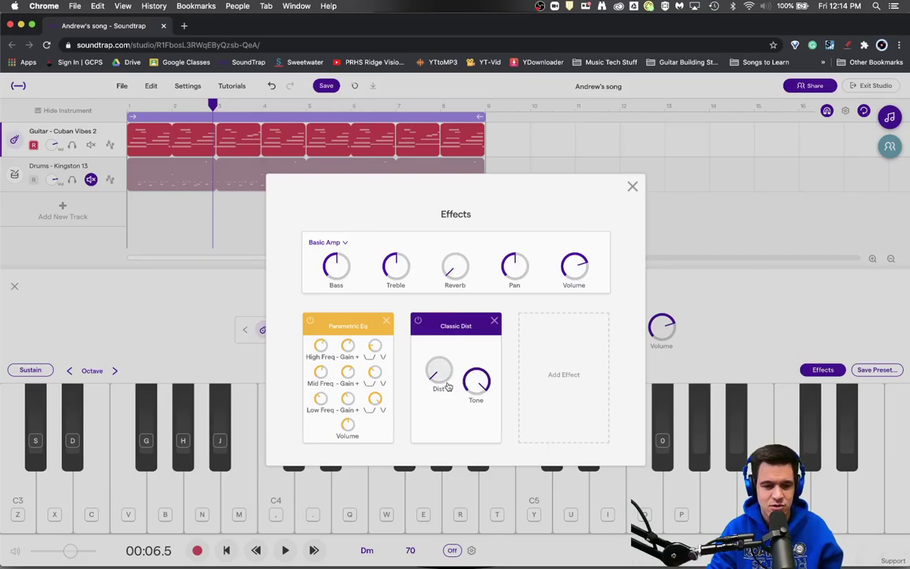
{"action": "key", "text": "space"}
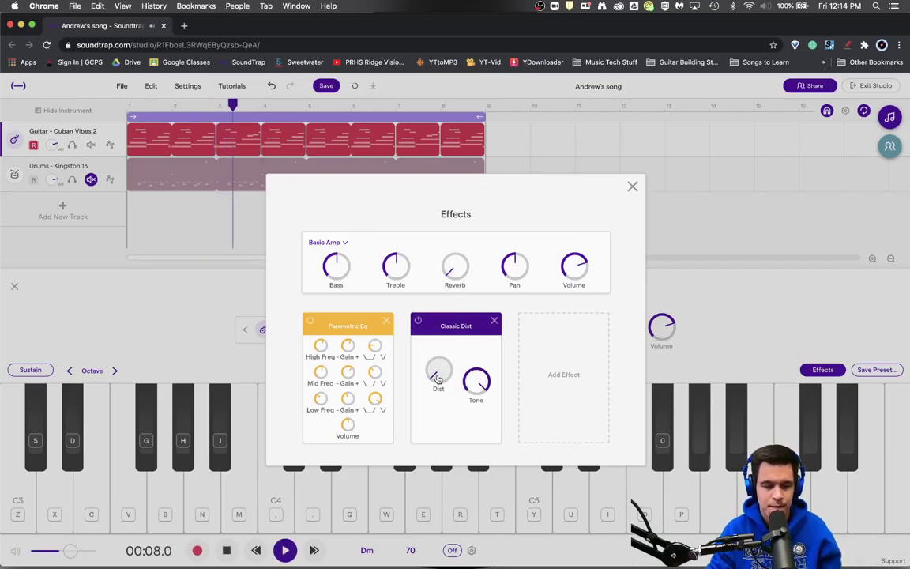
{"action": "left_click_drag", "start_coordinate": [437, 379], "coordinate": [438, 354]}
{"action": "key", "text": "space"}
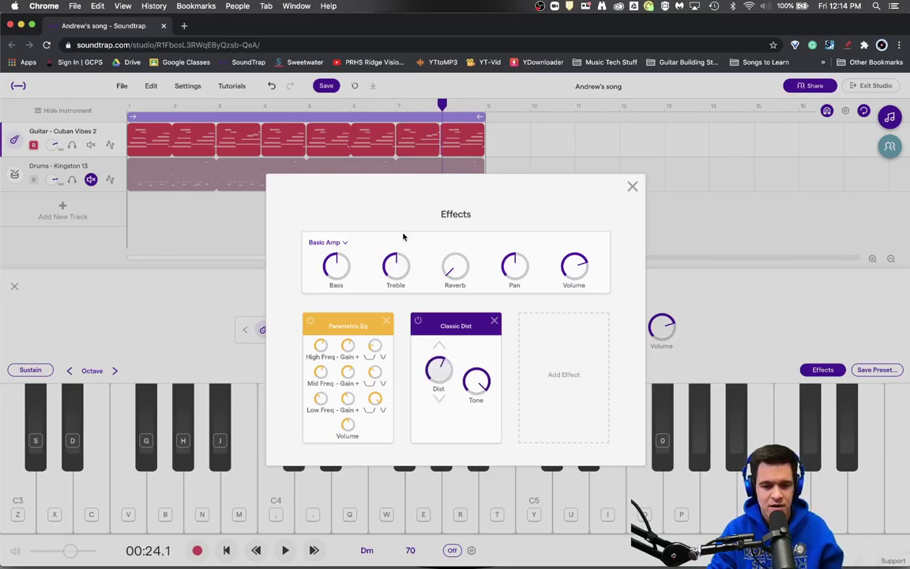
{"action": "left_click_drag", "start_coordinate": [440, 376], "coordinate": [425, 398]}
{"action": "key", "text": "space"}
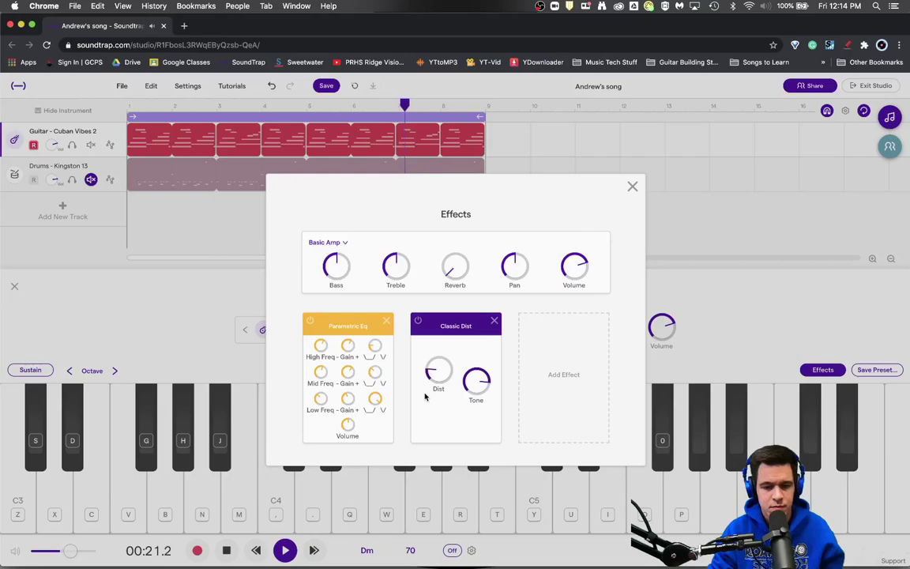
{"action": "key", "text": "space"}
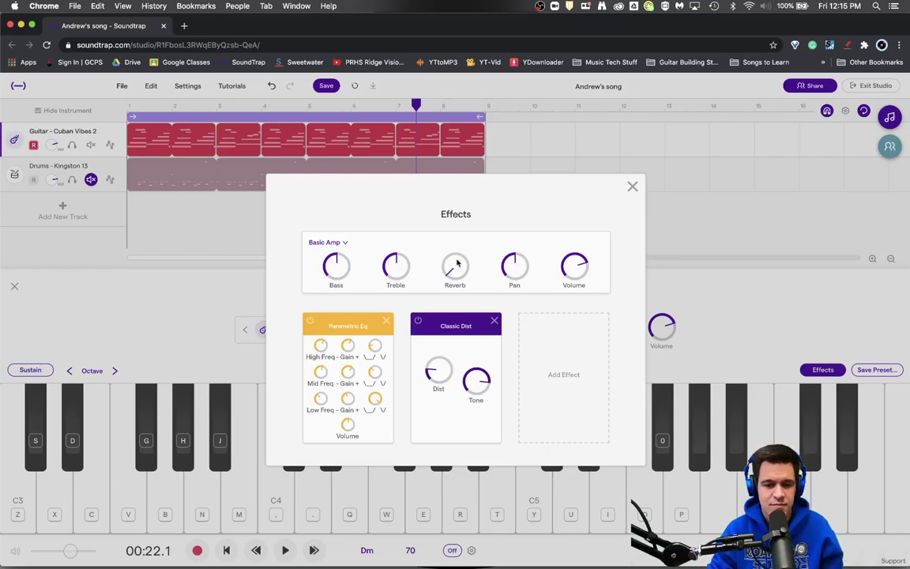
{"action": "left_click", "coordinate": [495, 320]}
Add an Overdrive effect to the Drums track after its Dynamics Compressor
{"action": "left_click", "coordinate": [632, 187]}
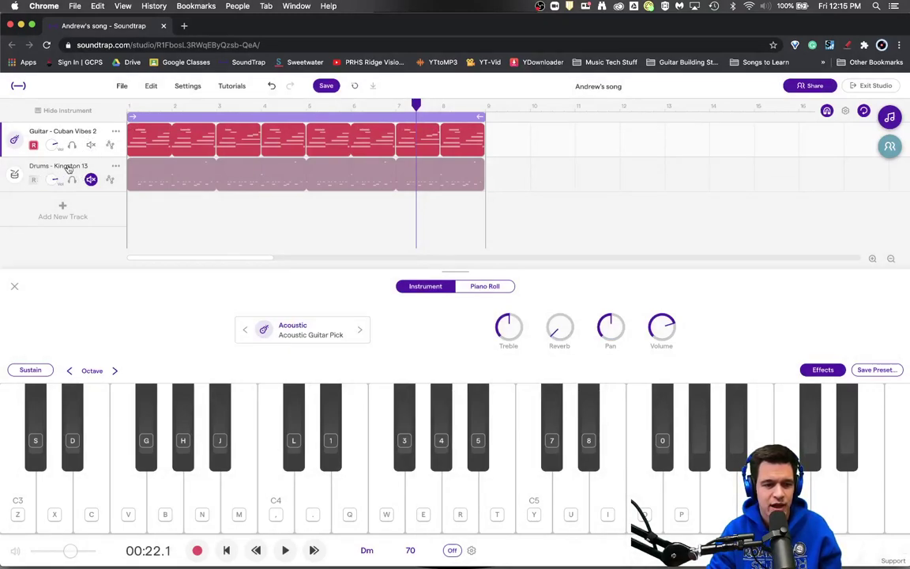
{"action": "left_click", "coordinate": [69, 169]}
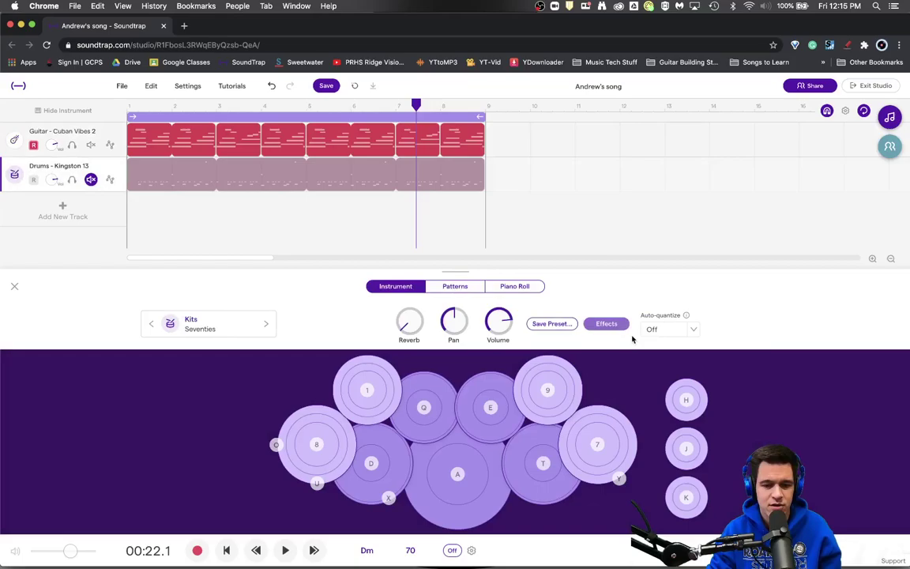
{"action": "left_click", "coordinate": [618, 324]}
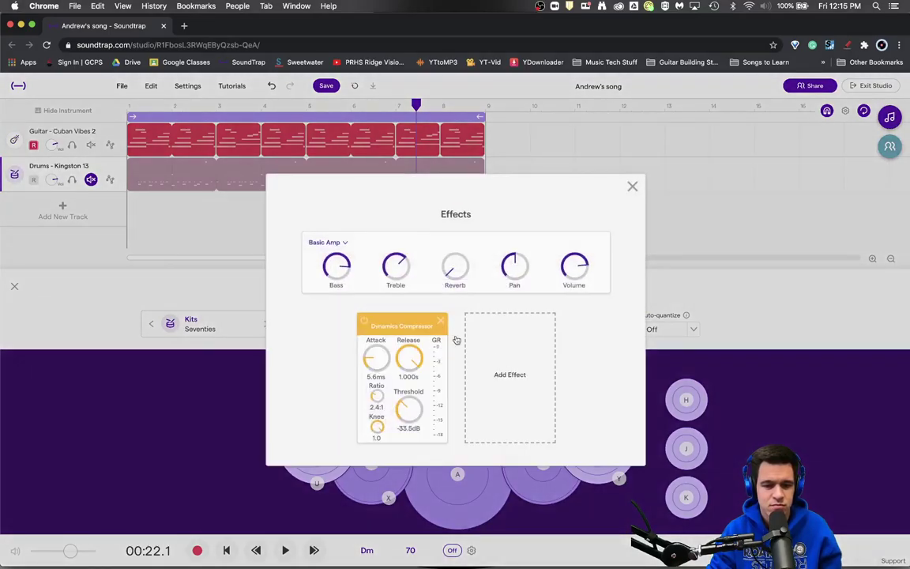
{"action": "left_click", "coordinate": [516, 347]}
{"action": "left_click", "coordinate": [370, 189]}
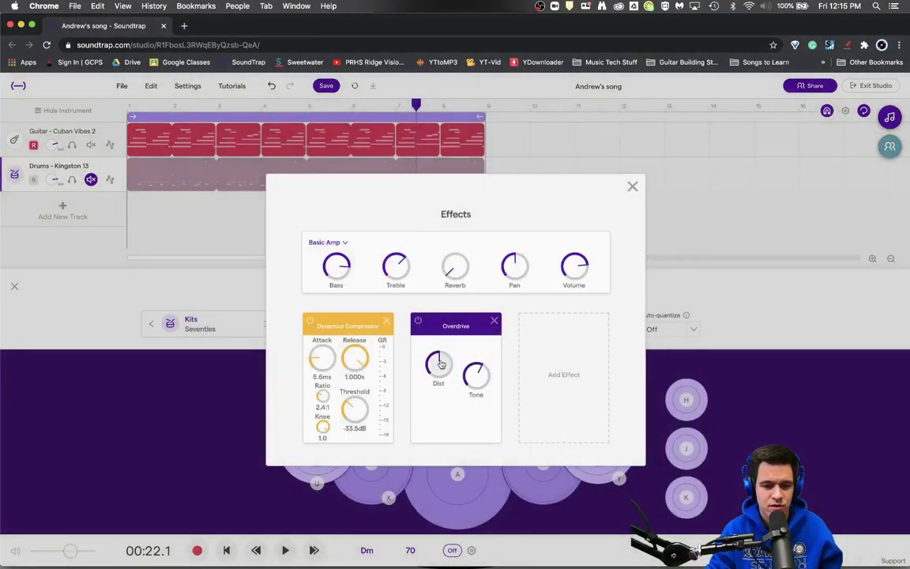
Unmute the drums and turn the Overdrive distortion down near minimum while the song plays
{"action": "key", "text": "space"}
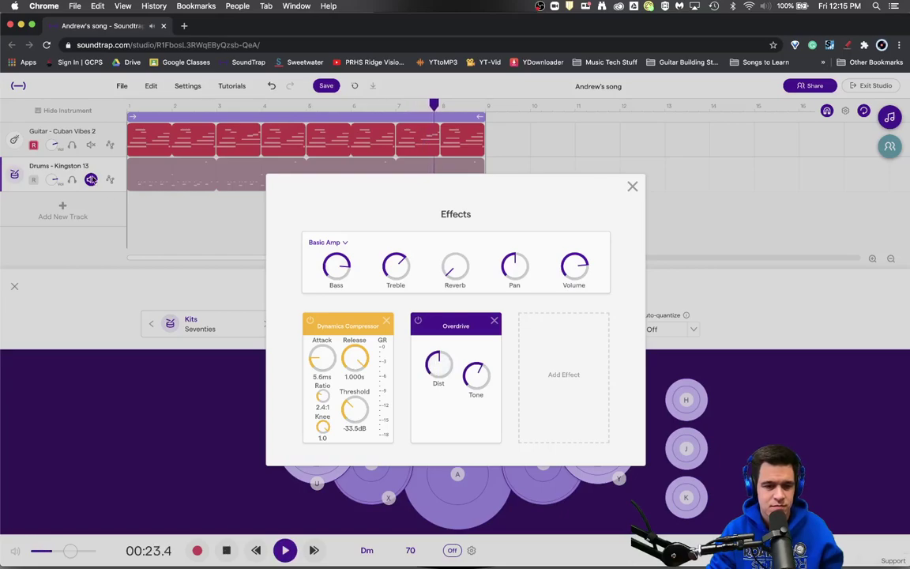
{"action": "left_click", "coordinate": [91, 179]}
{"action": "left_click", "coordinate": [90, 179]}
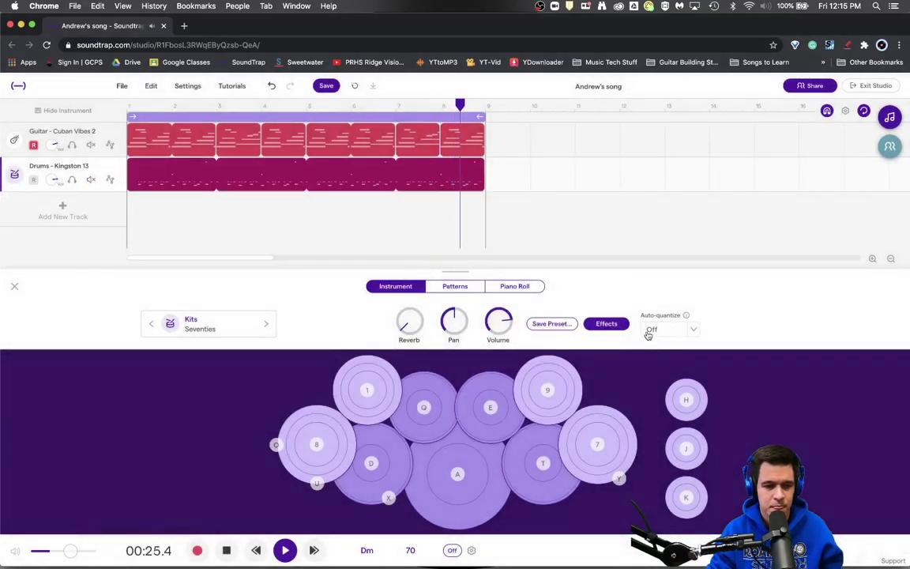
{"action": "left_click", "coordinate": [606, 323]}
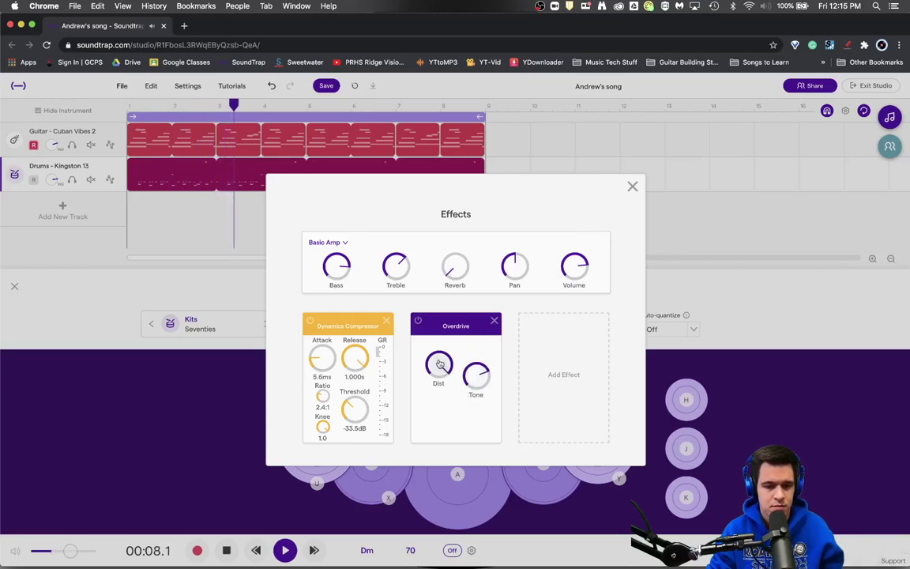
{"action": "left_click_drag", "start_coordinate": [441, 364], "coordinate": [424, 336]}
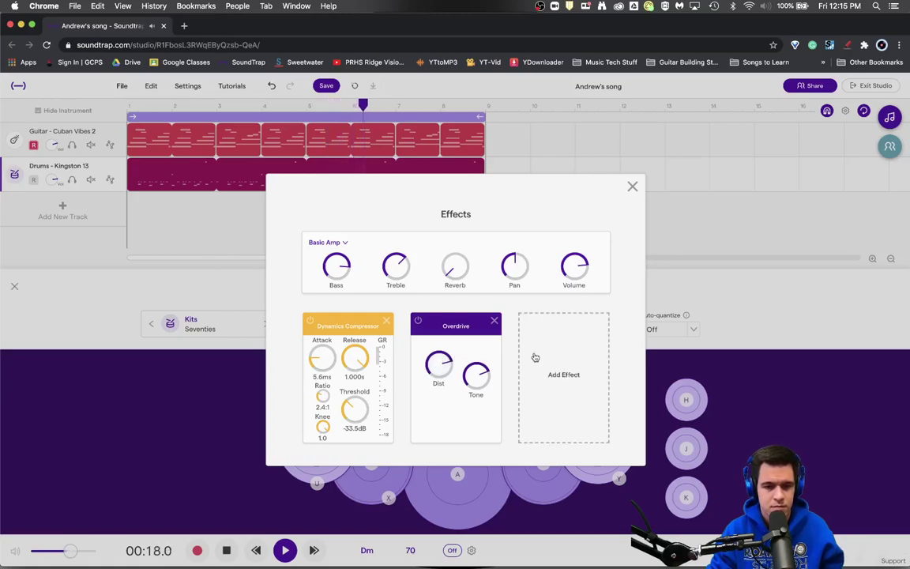
{"action": "key", "text": "space"}
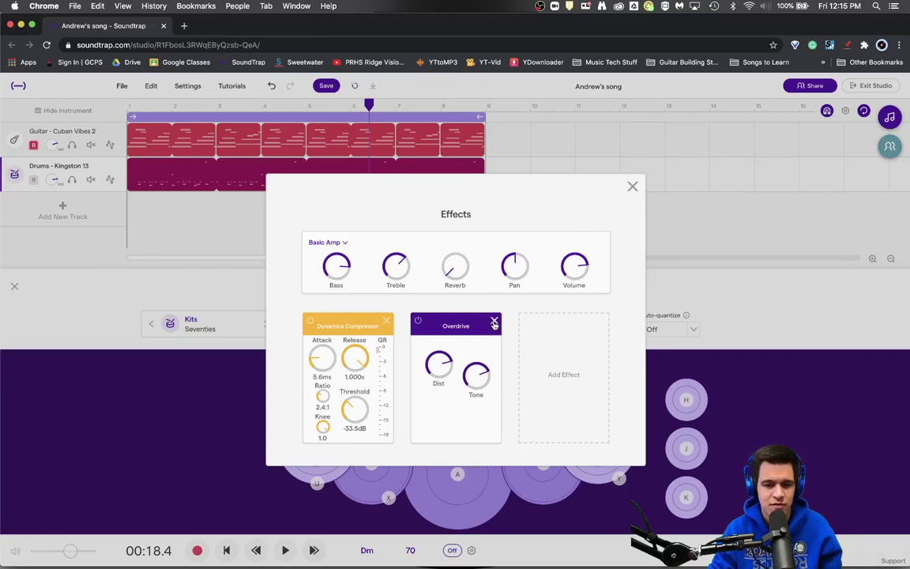
Close the drums' effects window, returning to the Seventies kit panel
{"action": "left_click", "coordinate": [494, 322]}
{"action": "left_click", "coordinate": [633, 186]}
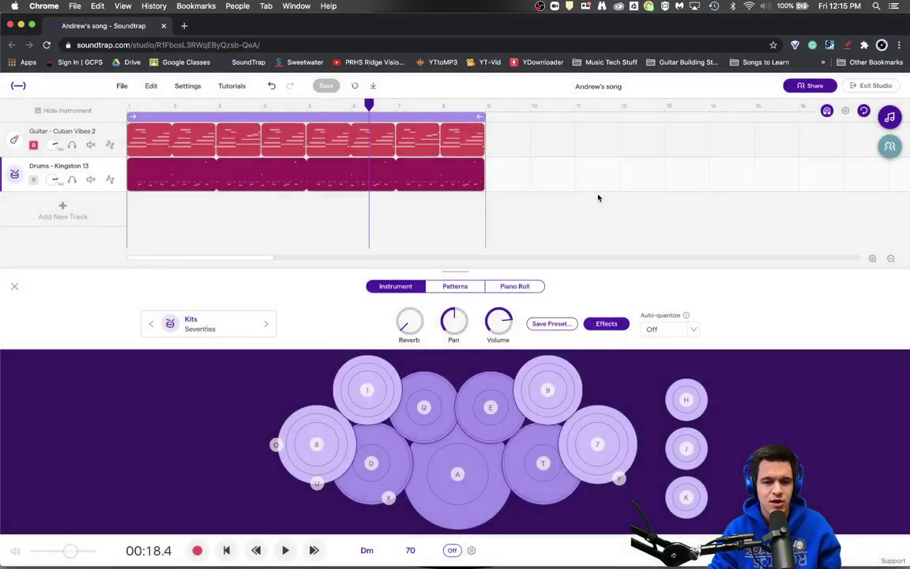